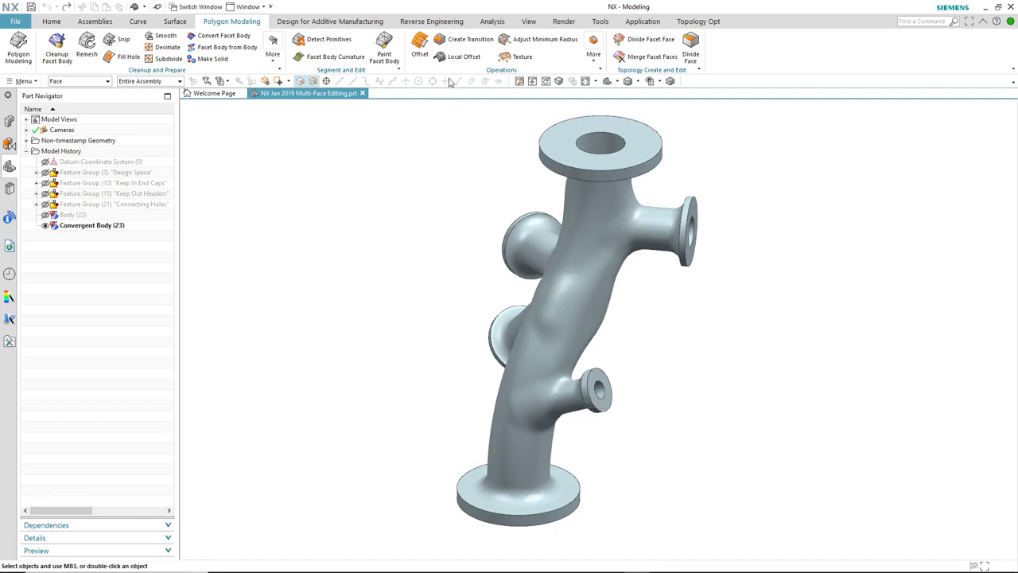
# Offset the top flange's facet region by 5 mm with Local Offset
pyautogui.click(464, 59)
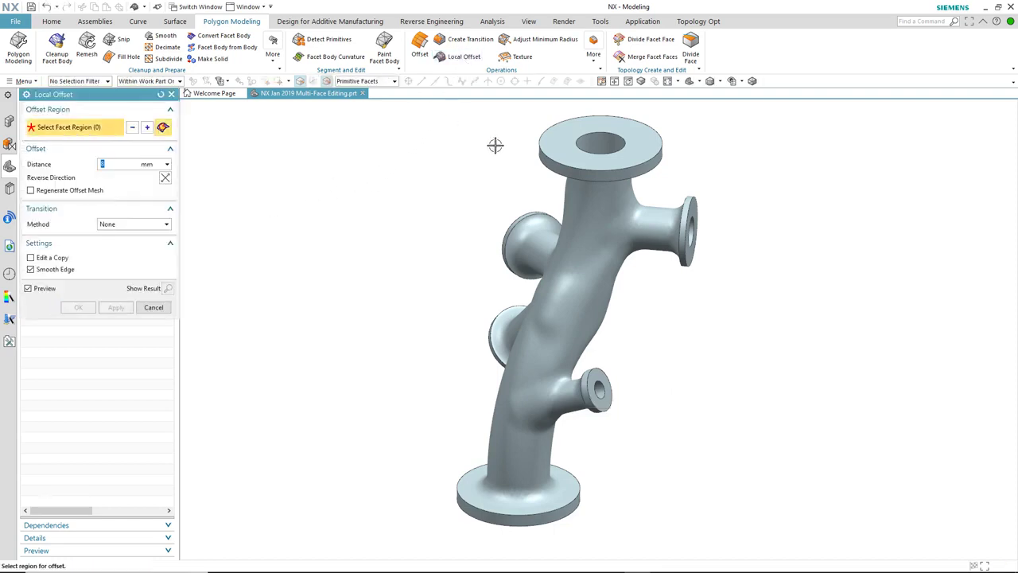
pyautogui.click(553, 163)
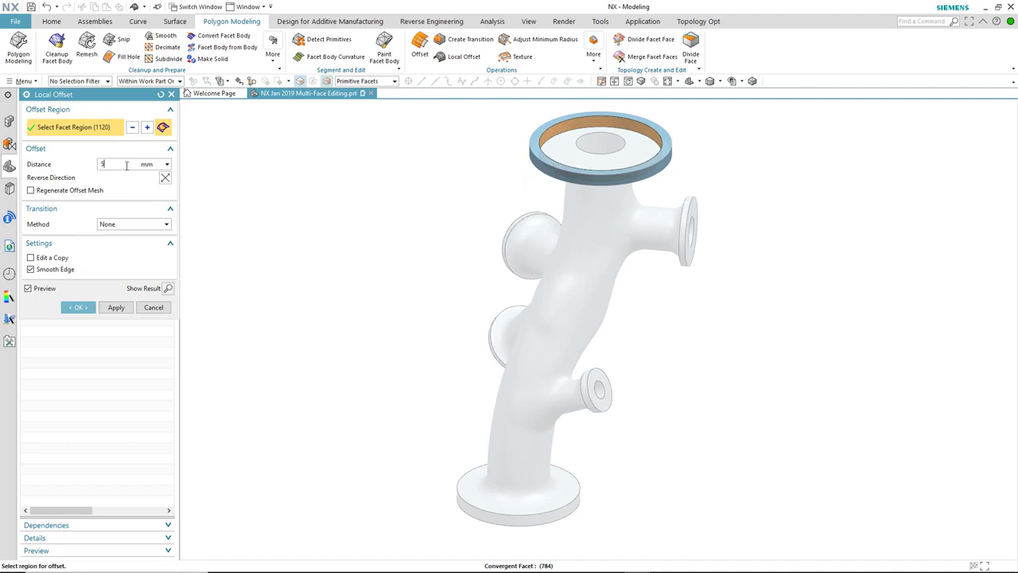
pyautogui.doubleClick(125, 165)
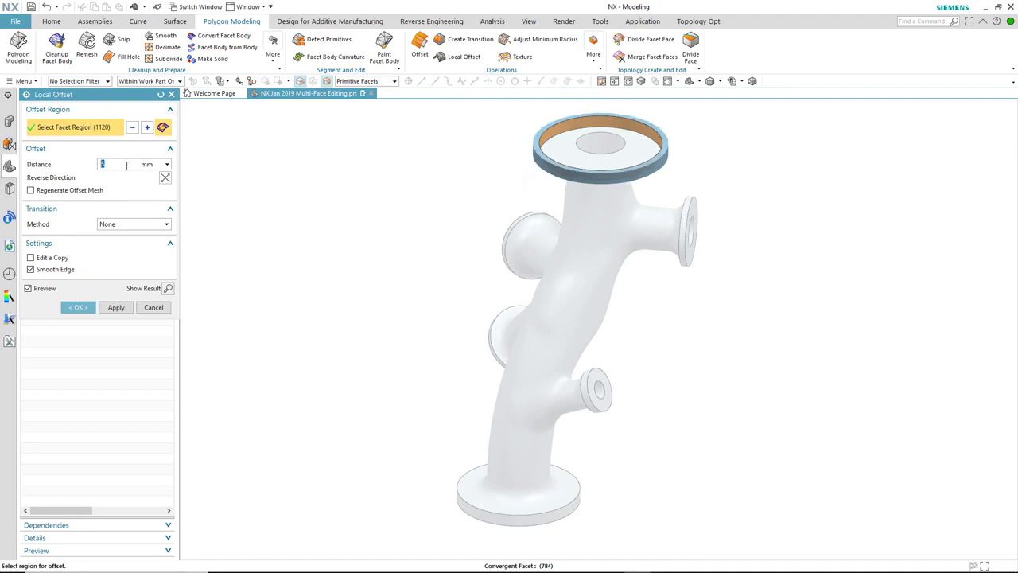
pyautogui.click(80, 307)
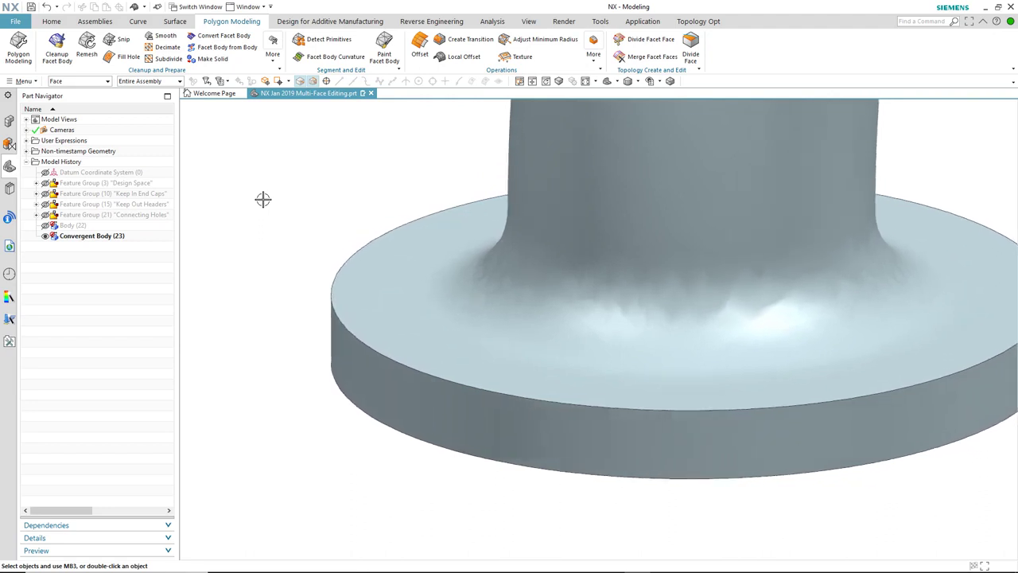
# Remesh a brush-painted flange-side patch at 0.5 mm average facet size and accept the merge
pyautogui.click(87, 49)
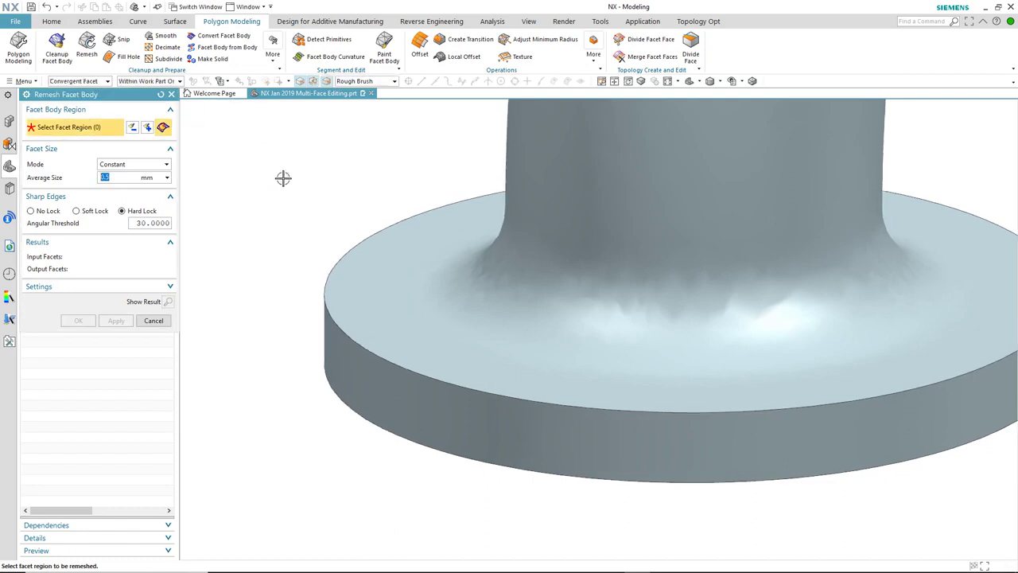
pyautogui.moveTo(409, 402)
pyautogui.mouseDown()
pyautogui.moveTo(416, 409)
pyautogui.moveTo(400, 387)
pyautogui.moveTo(518, 427)
pyautogui.moveTo(541, 427)
pyautogui.moveTo(552, 408)
pyautogui.moveTo(552, 390)
pyautogui.moveTo(538, 385)
pyautogui.moveTo(419, 348)
pyautogui.moveTo(442, 358)
pyautogui.mouseUp()
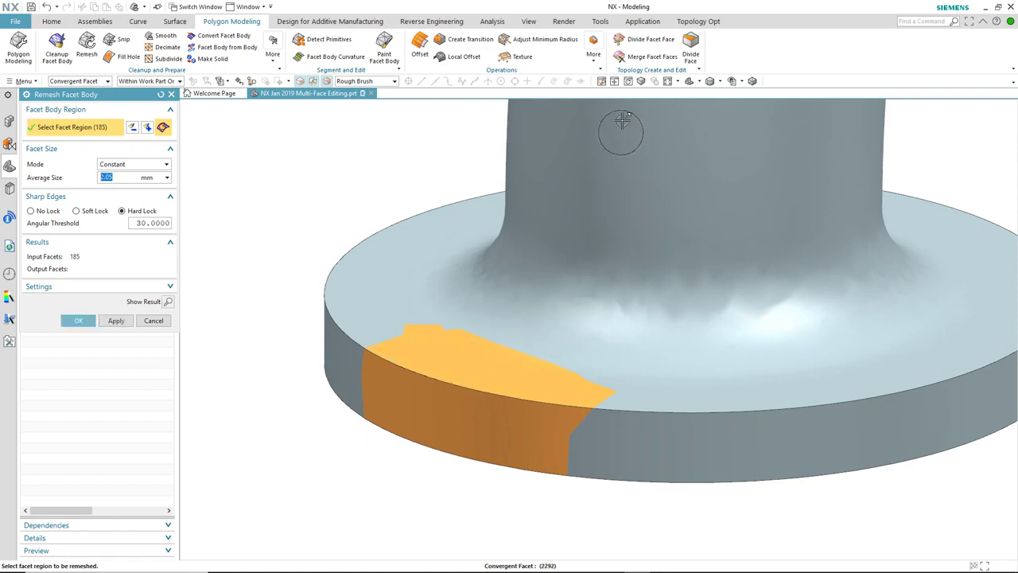
pyautogui.click(752, 83)
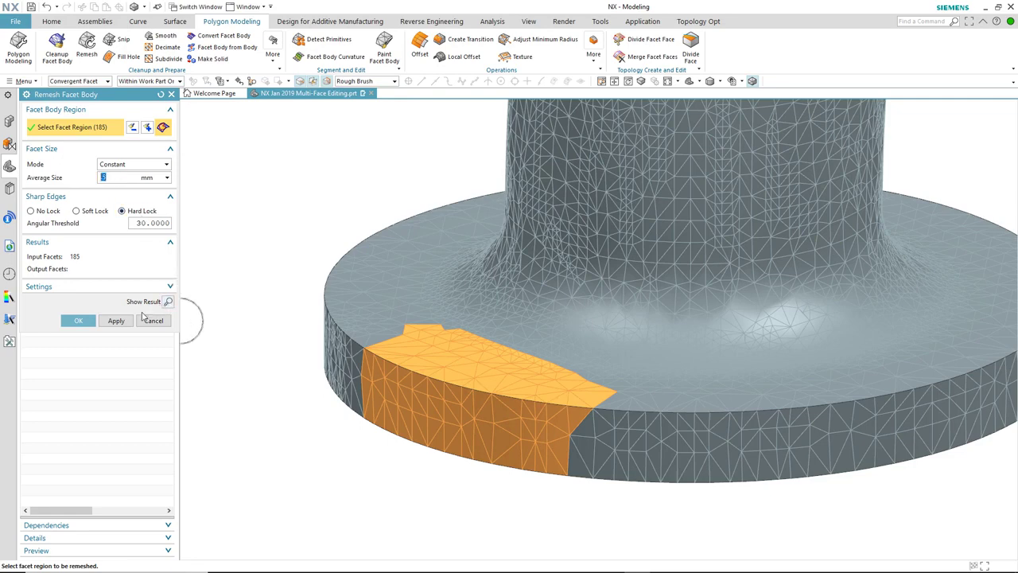
pyautogui.click(79, 321)
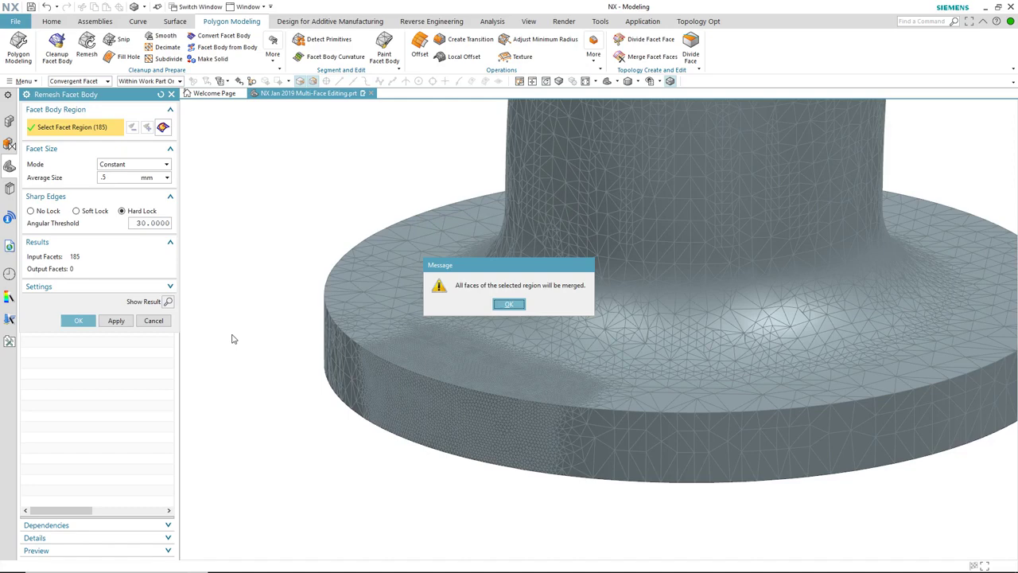
pyautogui.click(510, 304)
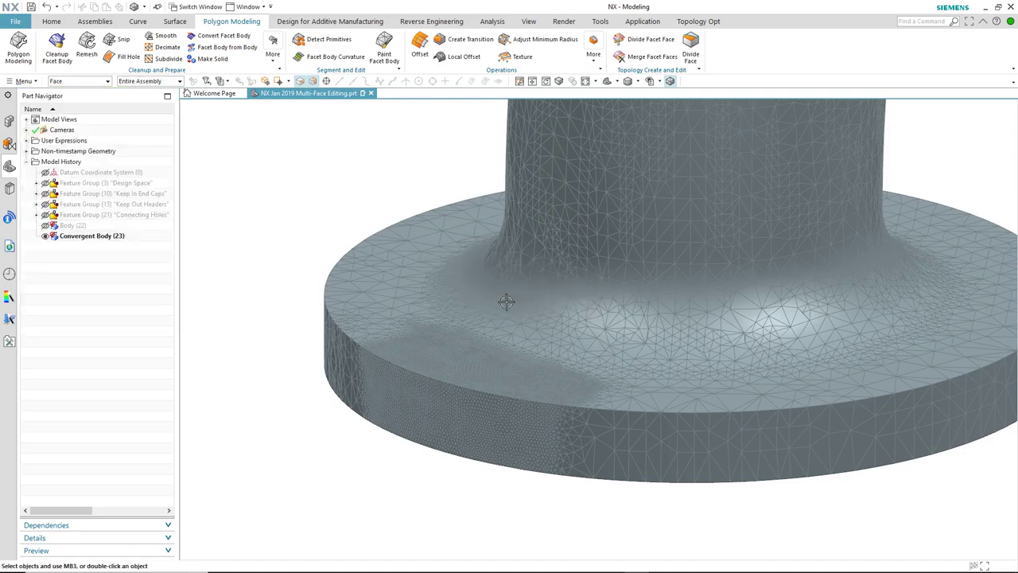
pyautogui.press('Home')
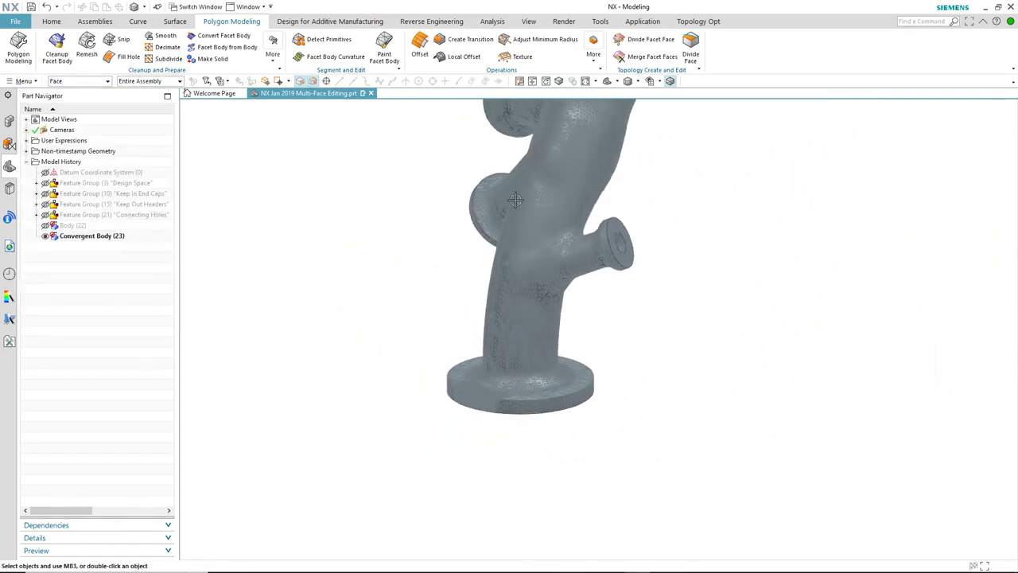
pyautogui.click(670, 82)
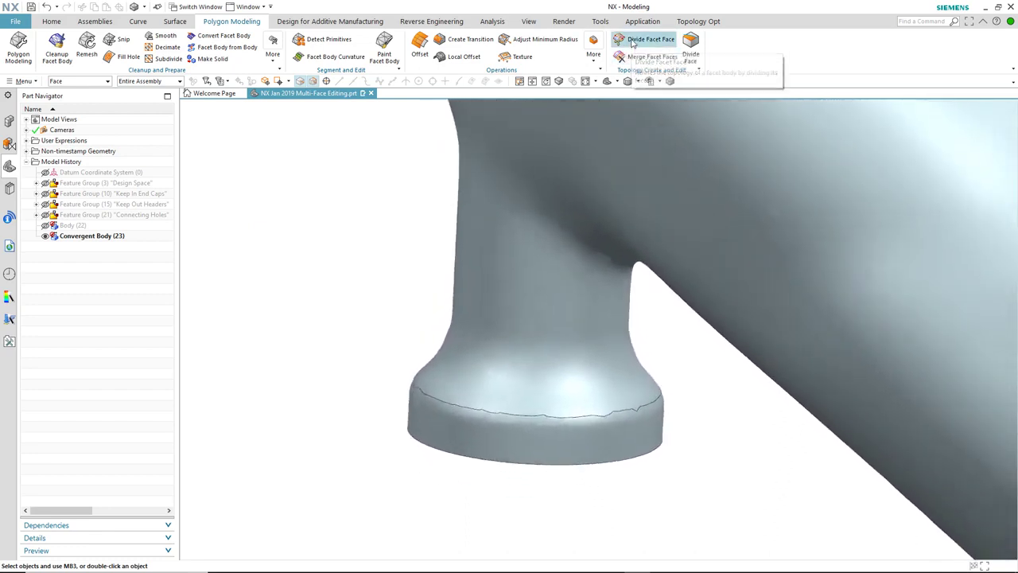
# Divide the painted boss-base region into its own face using Divide Facet Face By Region
pyautogui.click(632, 46)
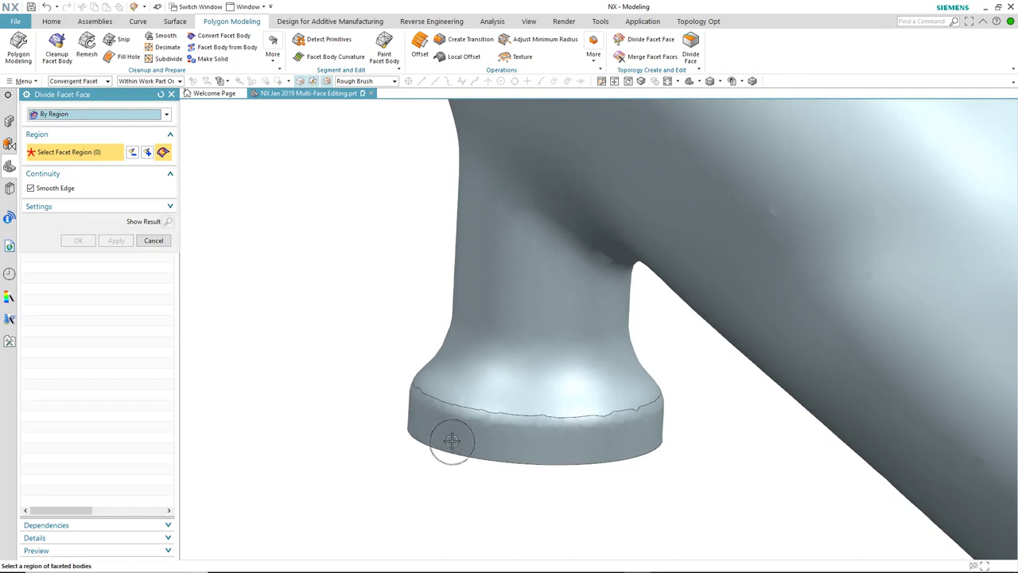
pyautogui.moveTo(454, 434)
pyautogui.mouseDown()
pyautogui.moveTo(479, 444)
pyautogui.moveTo(461, 425)
pyautogui.moveTo(438, 427)
pyautogui.moveTo(486, 432)
pyautogui.moveTo(482, 395)
pyautogui.moveTo(448, 398)
pyautogui.moveTo(433, 414)
pyautogui.moveTo(505, 437)
pyautogui.moveTo(512, 417)
pyautogui.moveTo(502, 405)
pyautogui.moveTo(538, 403)
pyautogui.moveTo(557, 446)
pyautogui.mouseUp()
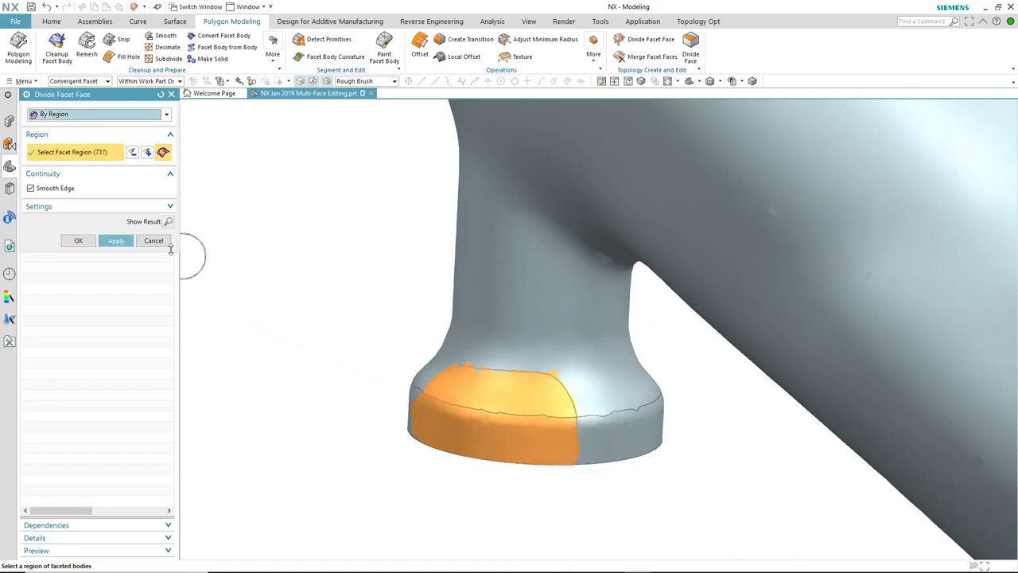
pyautogui.click(78, 240)
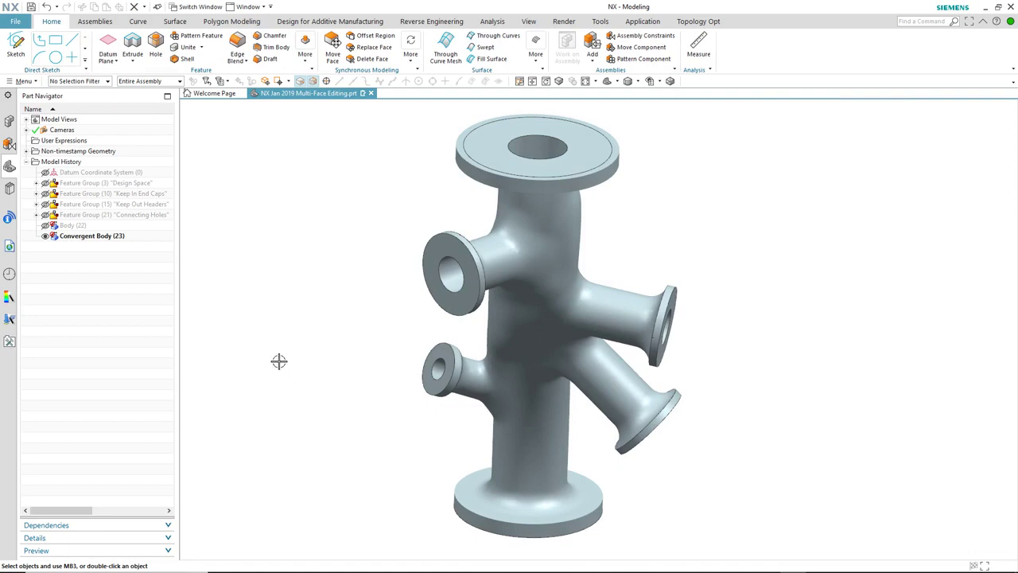
# Unhide the sheet bodies and zoom in on the bottom flange's bolt-hole circles
pyautogui.hotkey('ctrl', 'w')
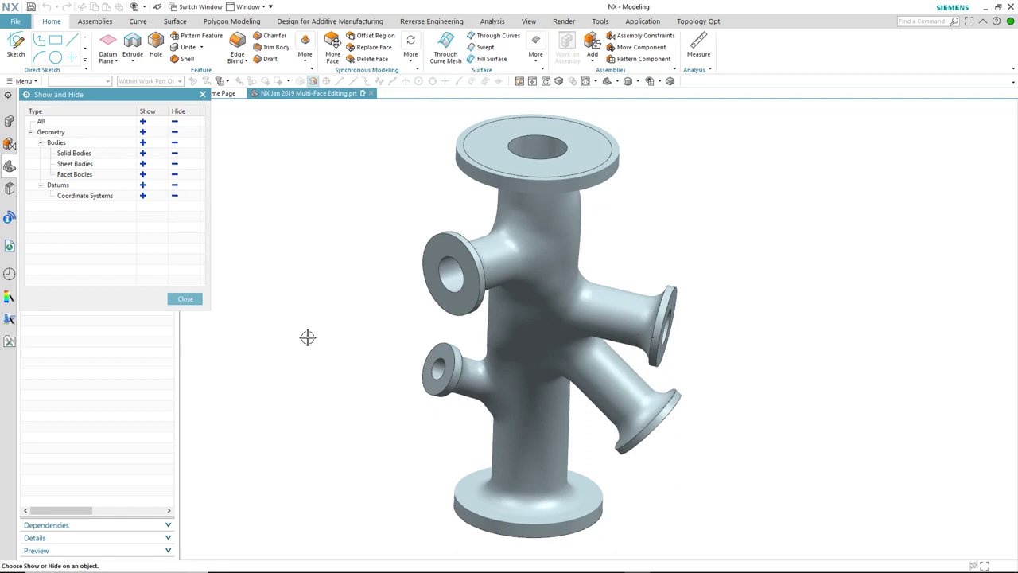
pyautogui.click(144, 164)
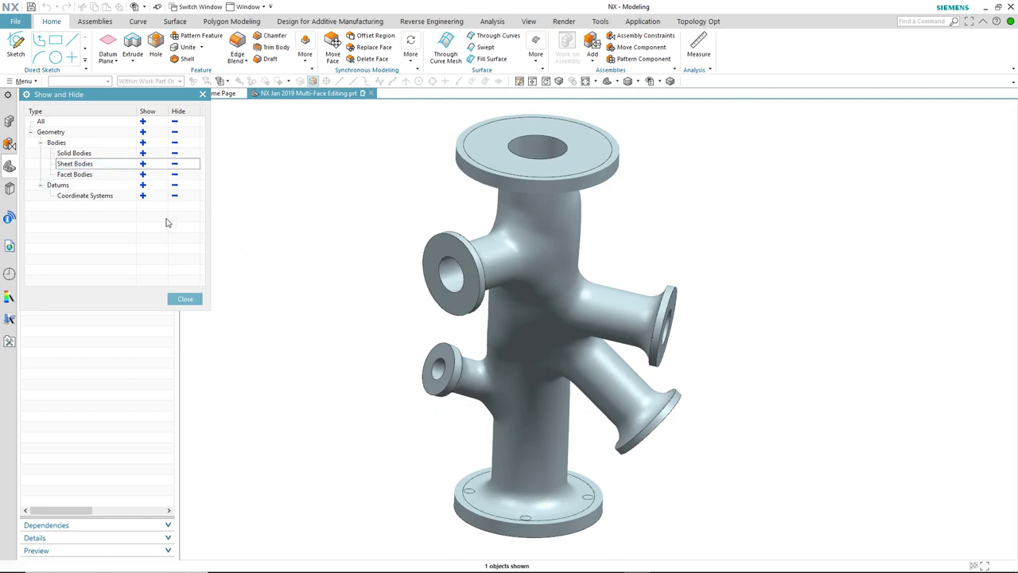
pyautogui.click(185, 298)
pyautogui.scroll(-5, 253, 293)
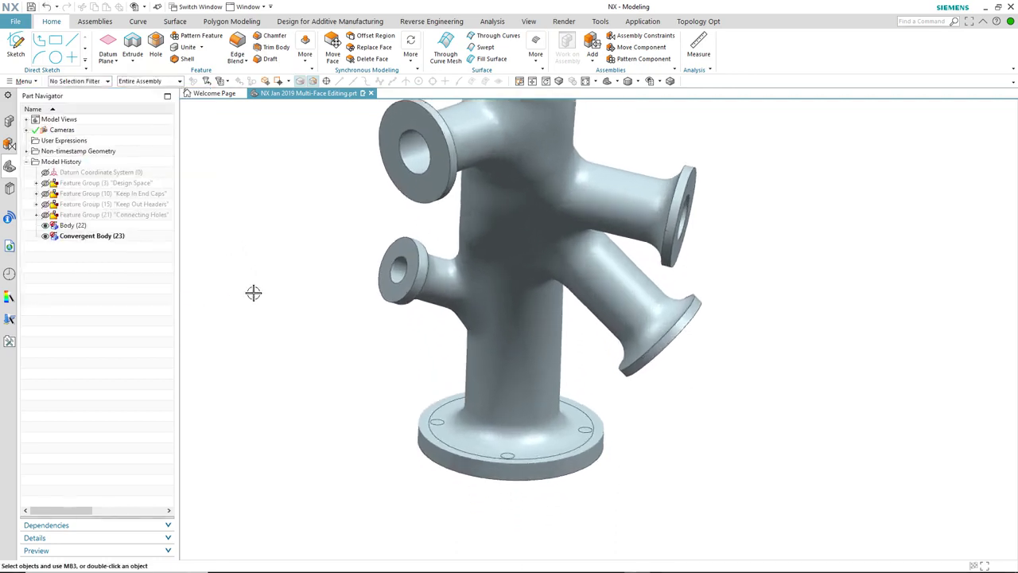
pyautogui.scroll(-5, 253, 293)
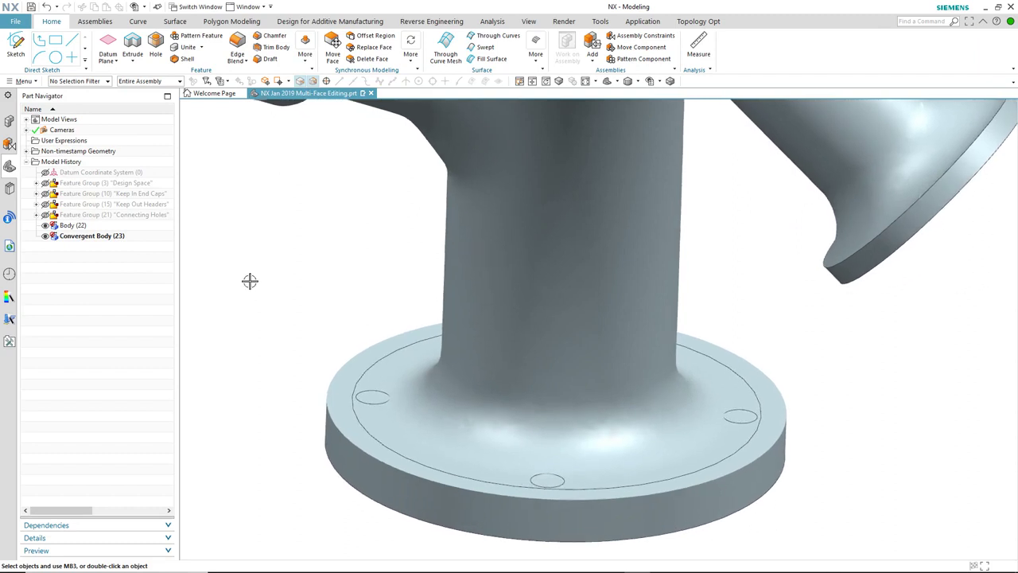
# Create four 7 mm Simple Holes at the marked circles on the bottom flange
pyautogui.click(155, 48)
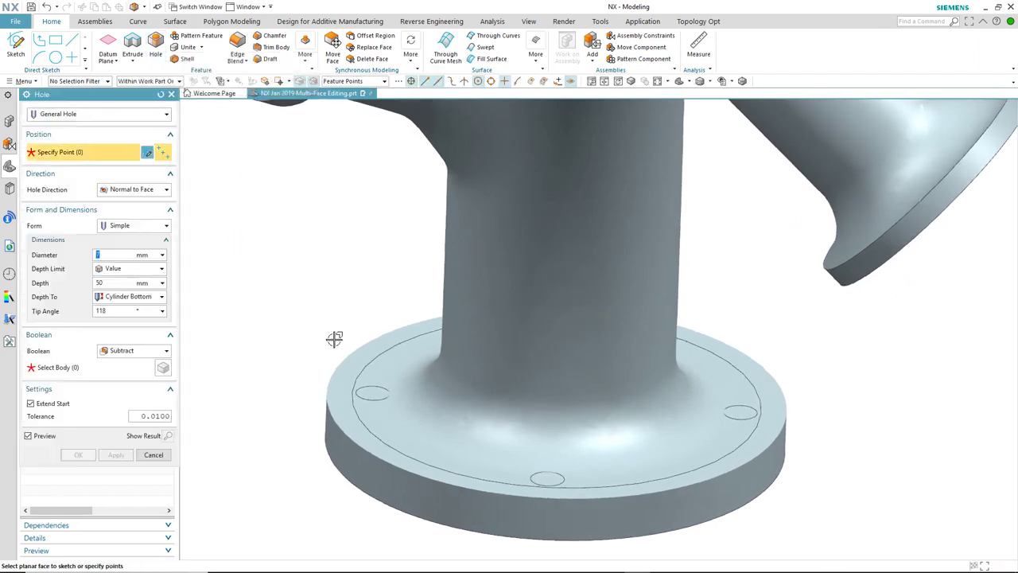
pyautogui.click(371, 388)
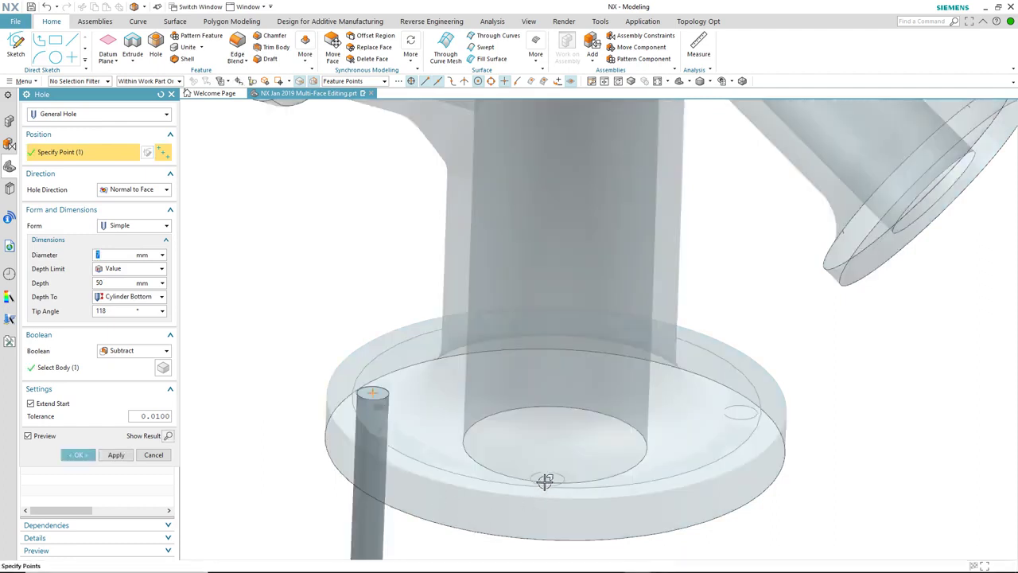
pyautogui.click(546, 479)
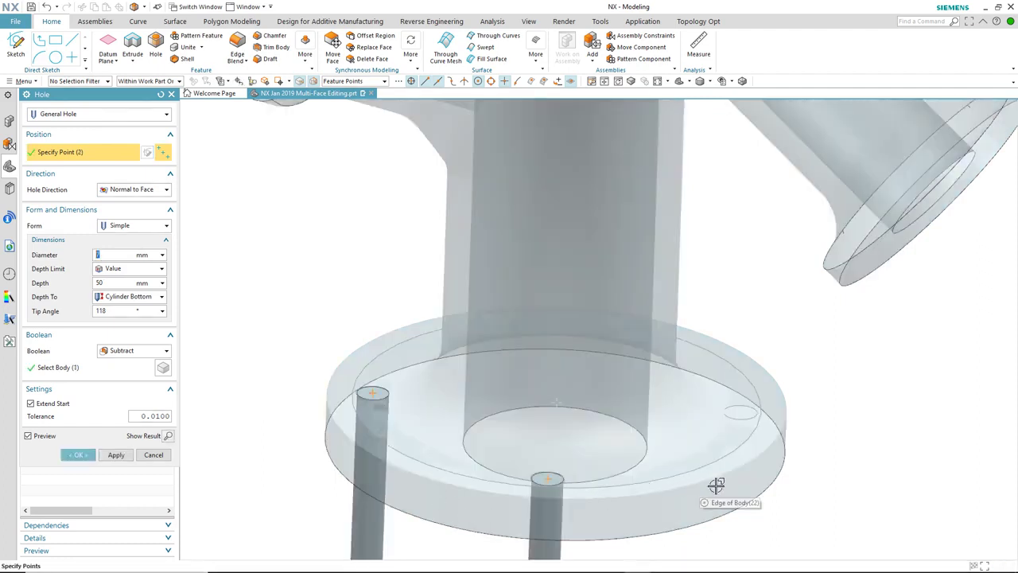
pyautogui.click(738, 410)
pyautogui.moveTo(736, 338); pyautogui.dragTo(797, 371, button='middle')
pyautogui.click(796, 371)
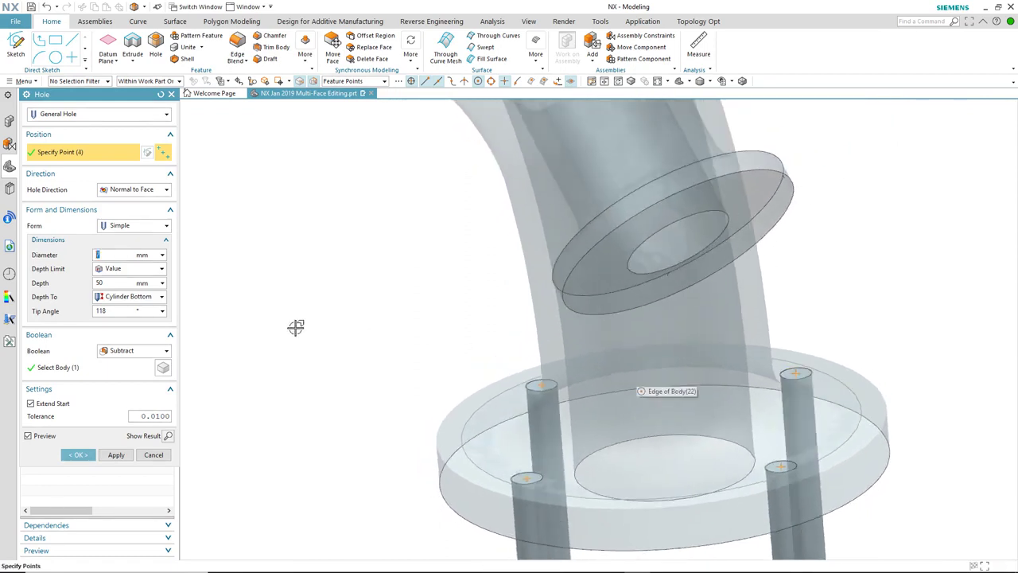
pyautogui.click(79, 454)
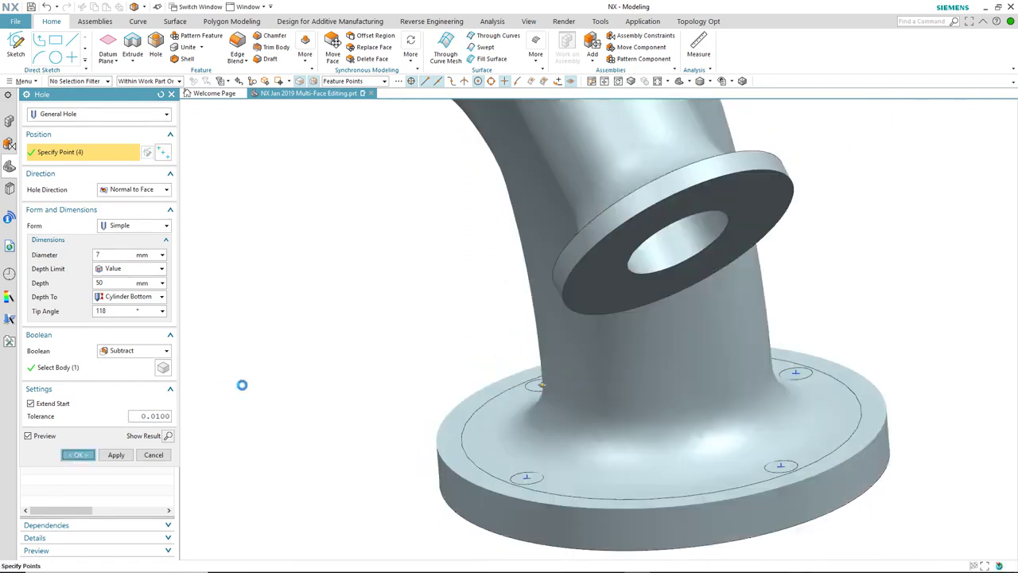
# Hide all sheet bodies and orbit the part so the branch flanges face the viewer
pyautogui.hotkey('ctrl', 'w')
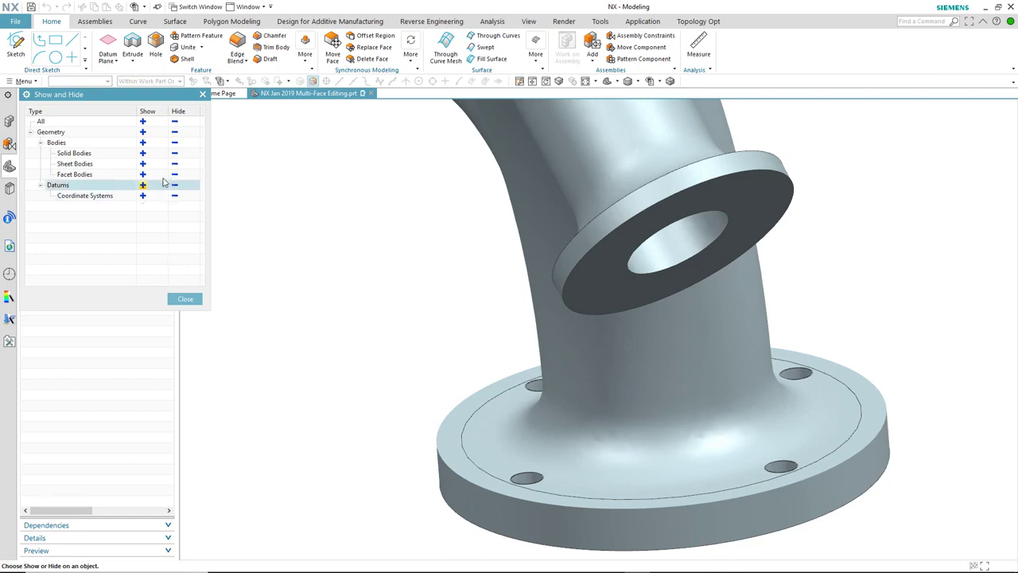
pyautogui.click(174, 164)
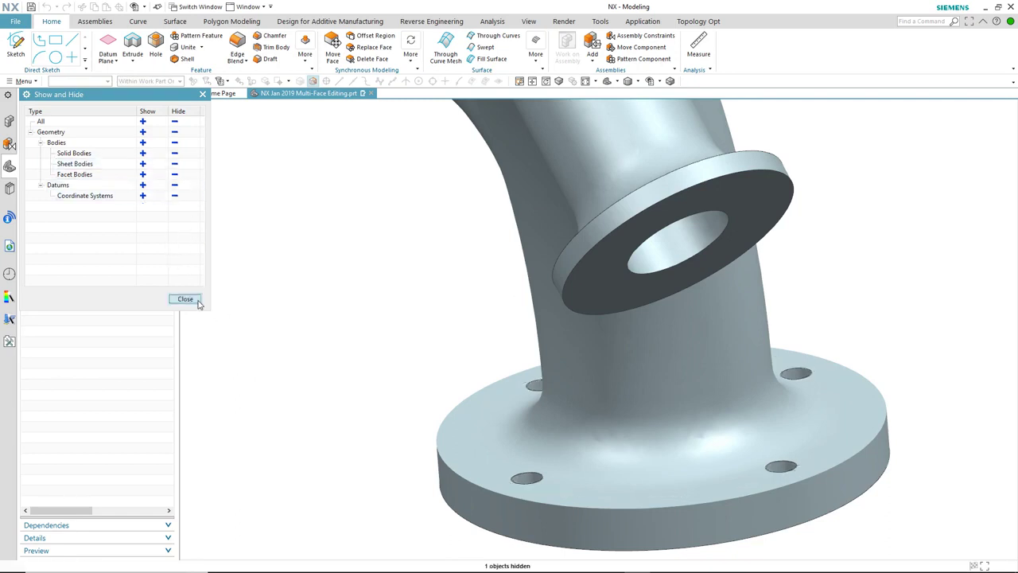
pyautogui.click(185, 299)
pyautogui.scroll(-3, 314, 319)
pyautogui.moveTo(313, 319); pyautogui.dragTo(858, 361, button='middle')
pyautogui.press('F8')
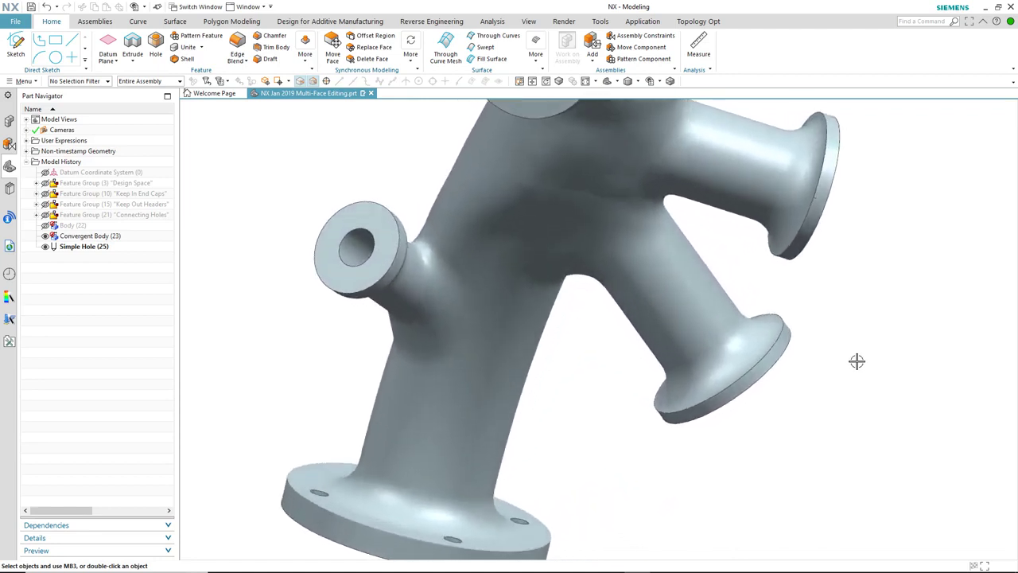
pyautogui.moveTo(857, 359); pyautogui.dragTo(308, 123, button='middle')
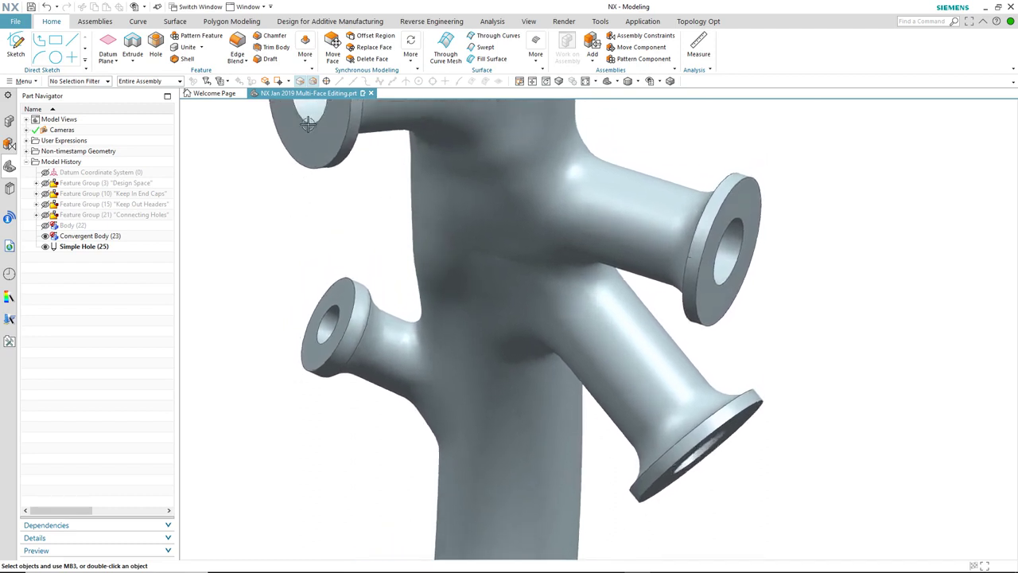
# Thicken the right branch's flange face by 3 mm with Offset Face
pyautogui.click(306, 53)
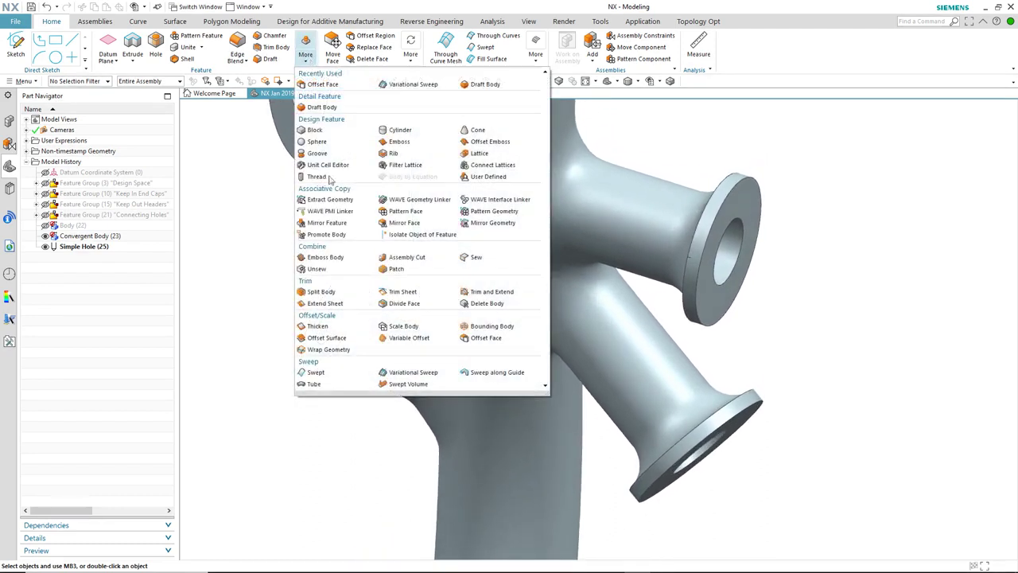
pyautogui.click(515, 341)
pyautogui.click(744, 271)
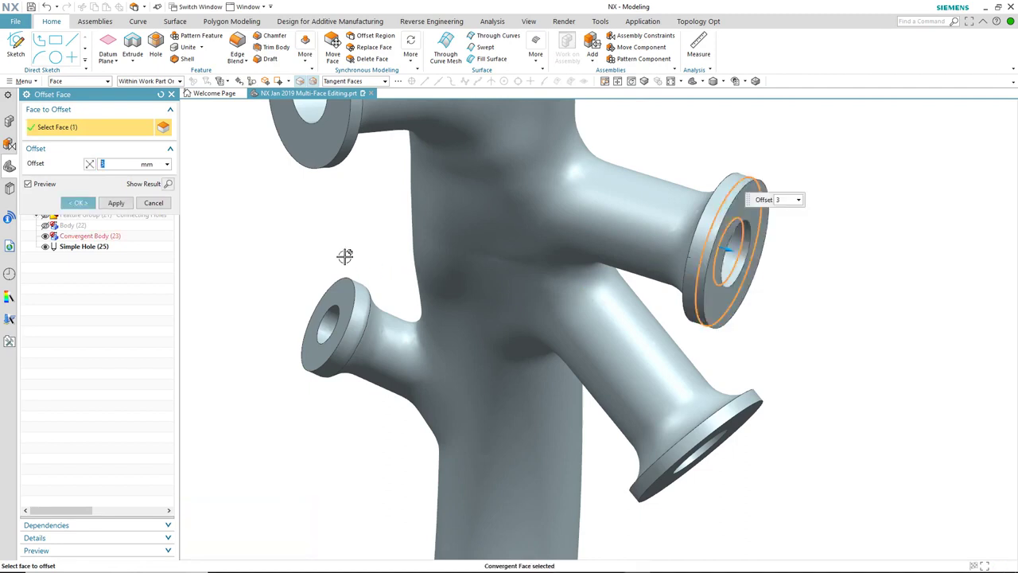
pyautogui.press('Return')
pyautogui.press('Home')
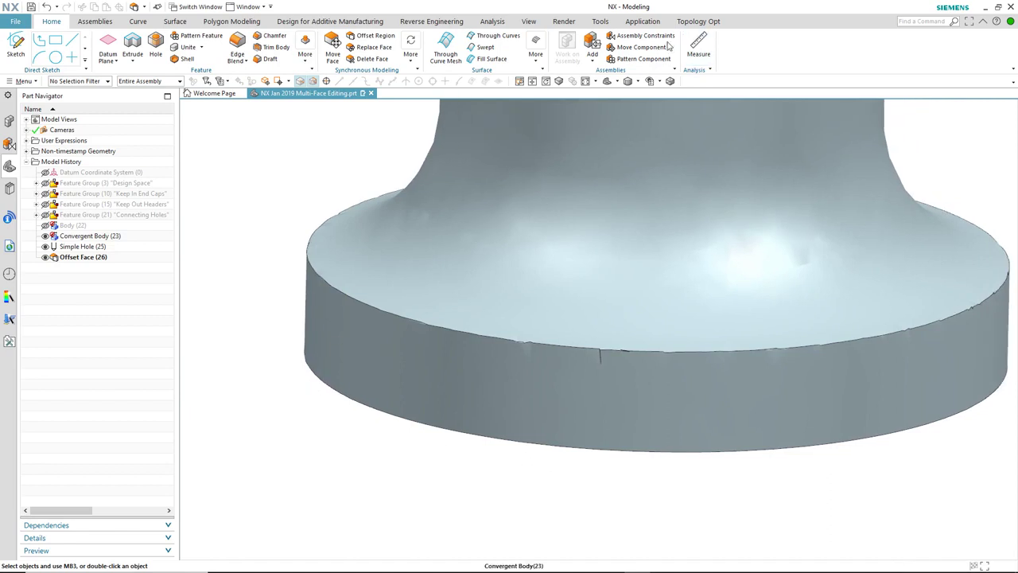
# Attempt to smooth the base flange's top edge, then cancel after the associative-children alert
pyautogui.click(231, 21)
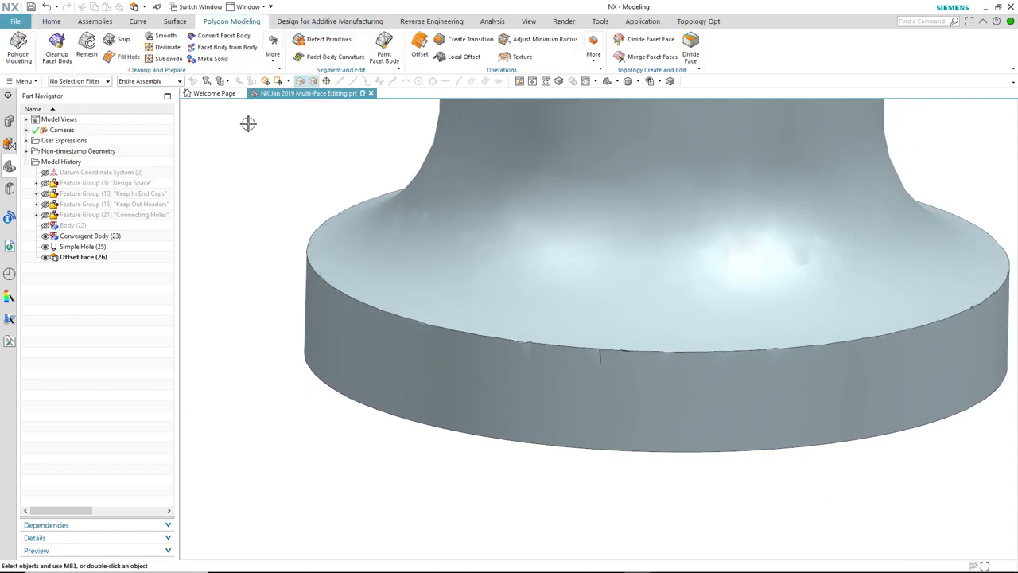
pyautogui.click(164, 36)
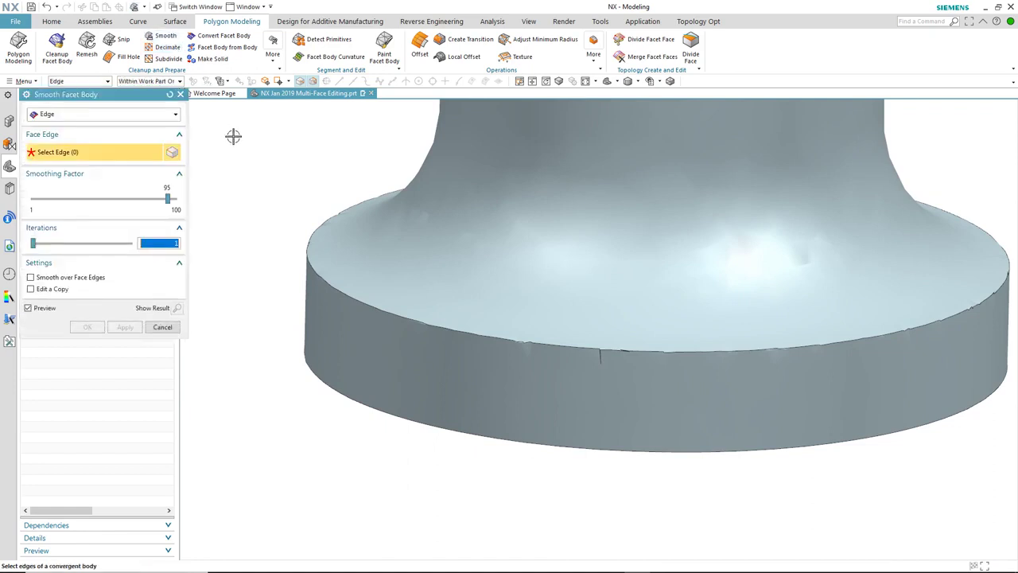
pyautogui.click(304, 244)
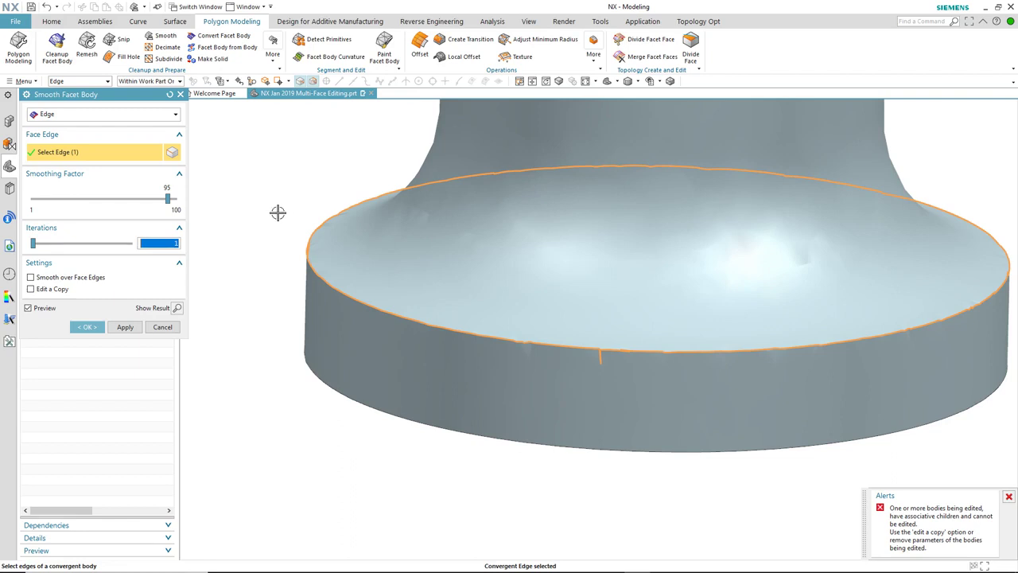
pyautogui.click(161, 327)
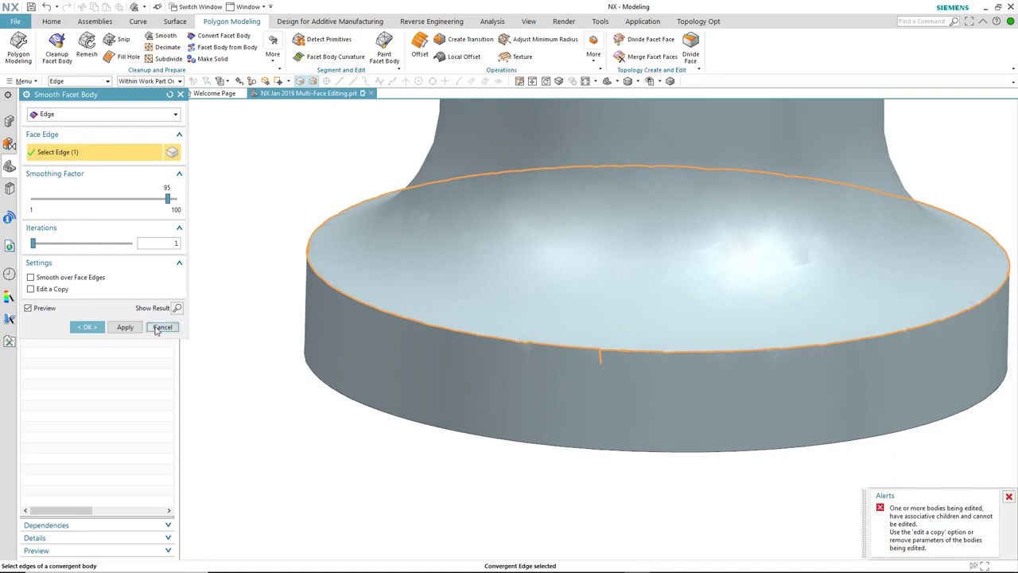
# Bring the manifold into Polygon Modeling as Convergent Body (27) and reopen Smooth Facet Body
pyautogui.click(18, 52)
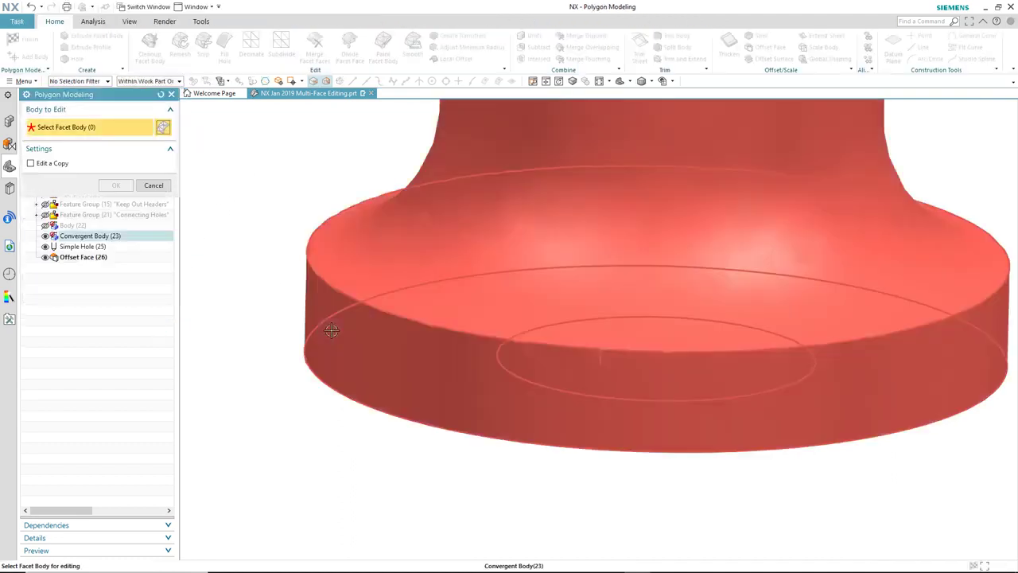
pyautogui.click(327, 329)
pyautogui.middleClick(245, 238)
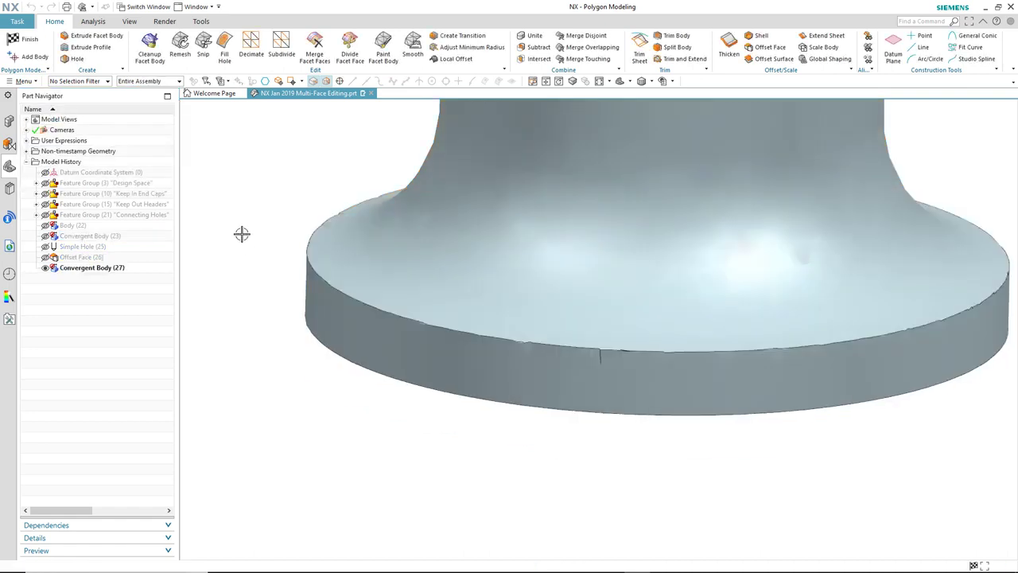
pyautogui.click(413, 48)
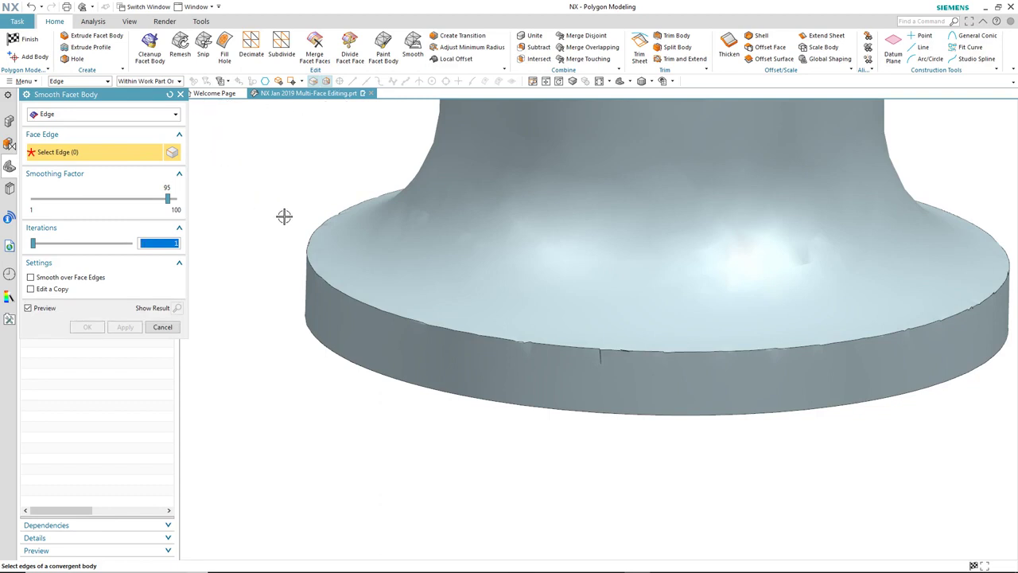
# Smooth the base flange's top edge with smoothing factor 95 and 10 iterations
pyautogui.moveTo(173, 203); pyautogui.dragTo(48, 212)
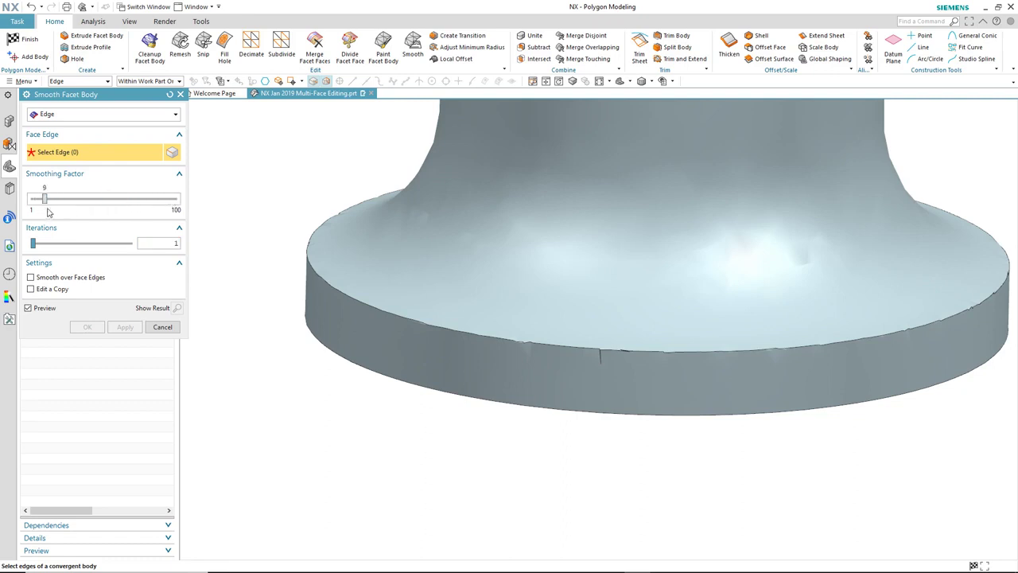
pyautogui.click(296, 246)
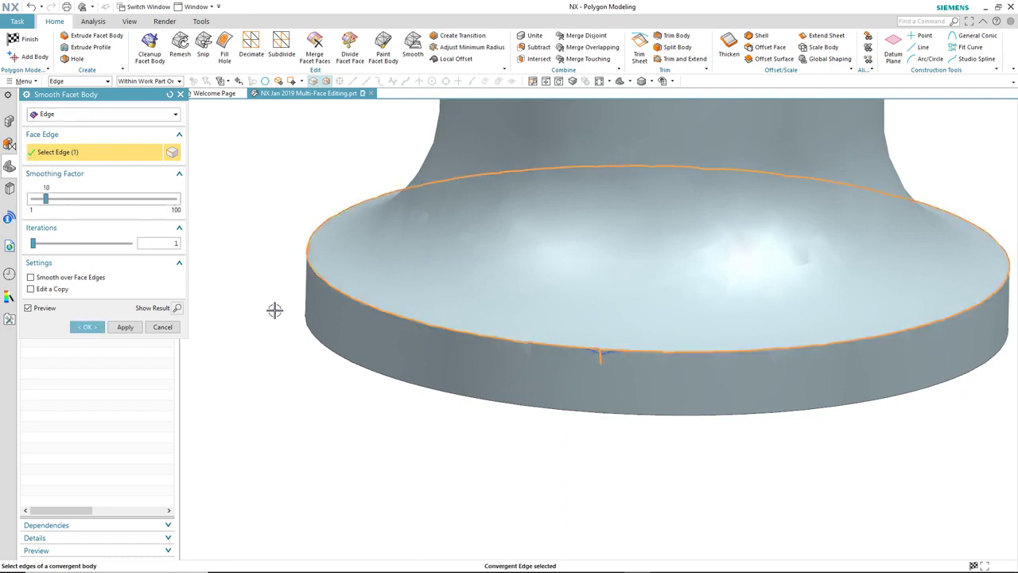
pyautogui.scroll(5, 263, 329)
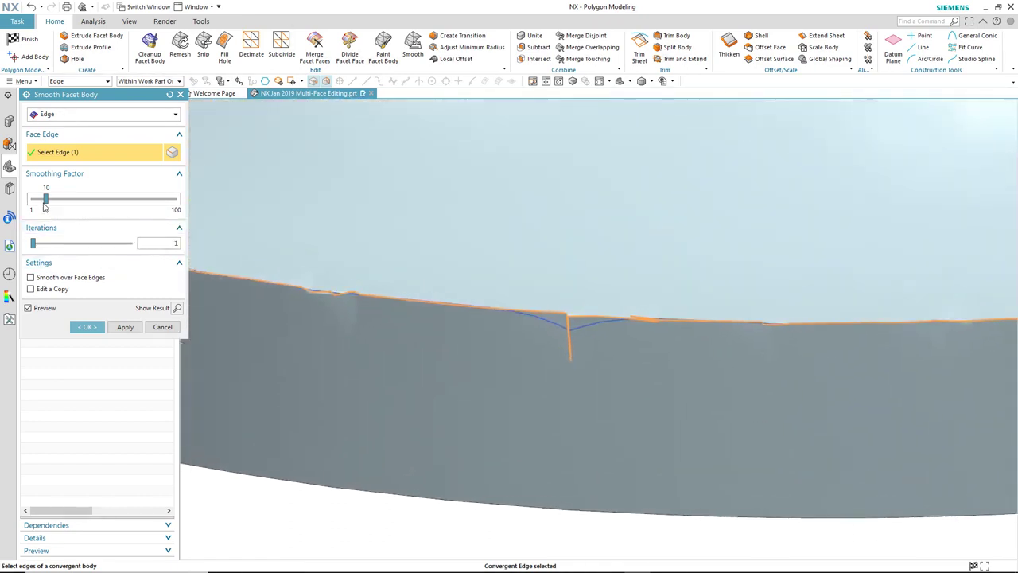
pyautogui.moveTo(45, 200); pyautogui.dragTo(165, 200)
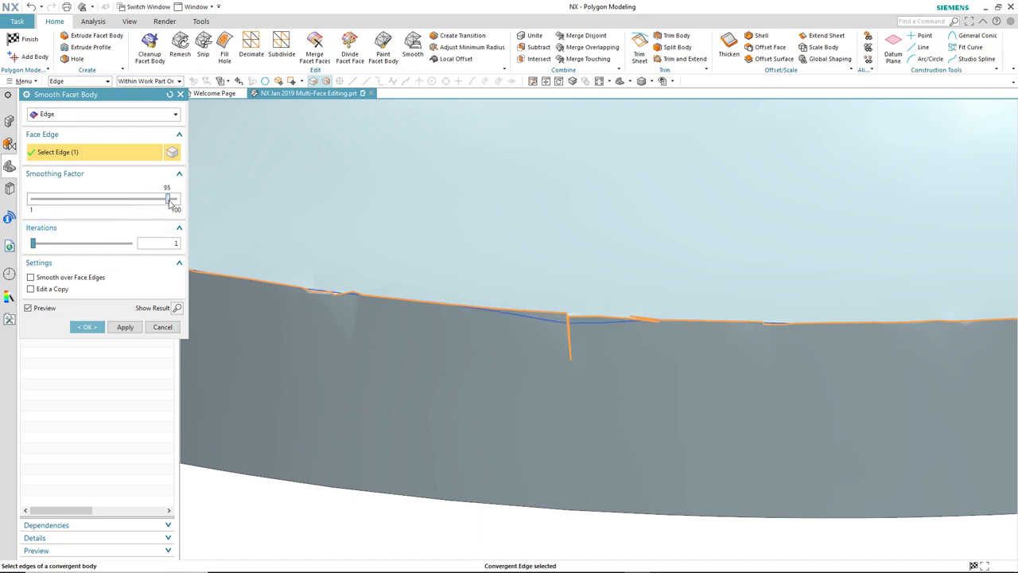
pyautogui.click(46, 244)
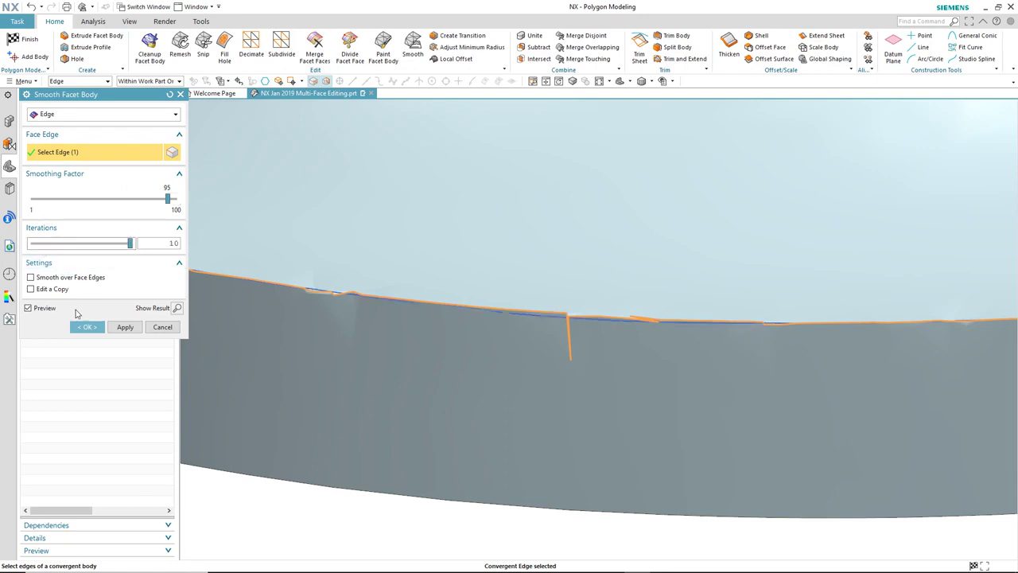
pyautogui.click(89, 327)
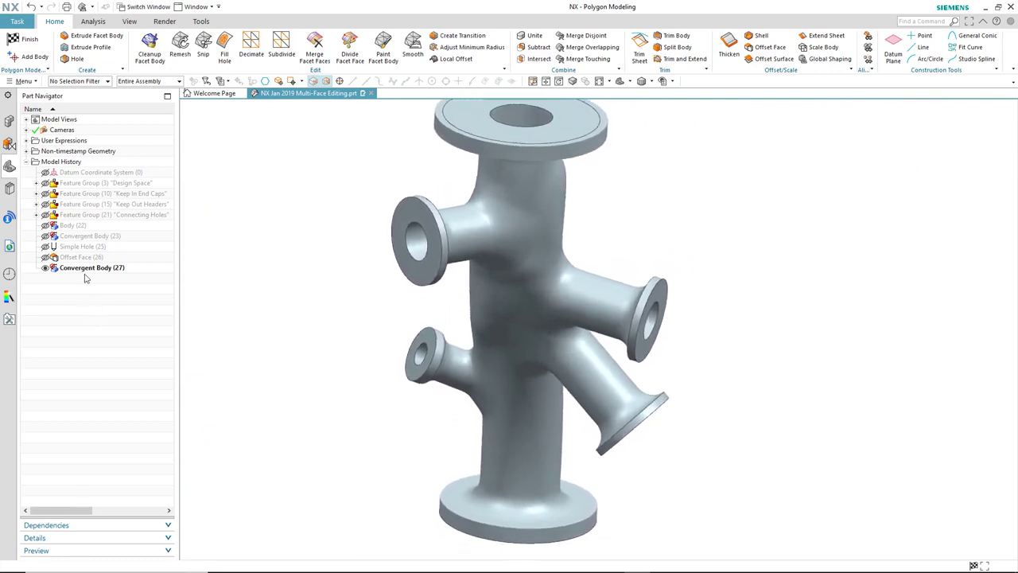
# Exit Polygon Modeling and review Convergent Body (23), Simple Hole (25) and Offset Face (26)
pyautogui.click(30, 56)
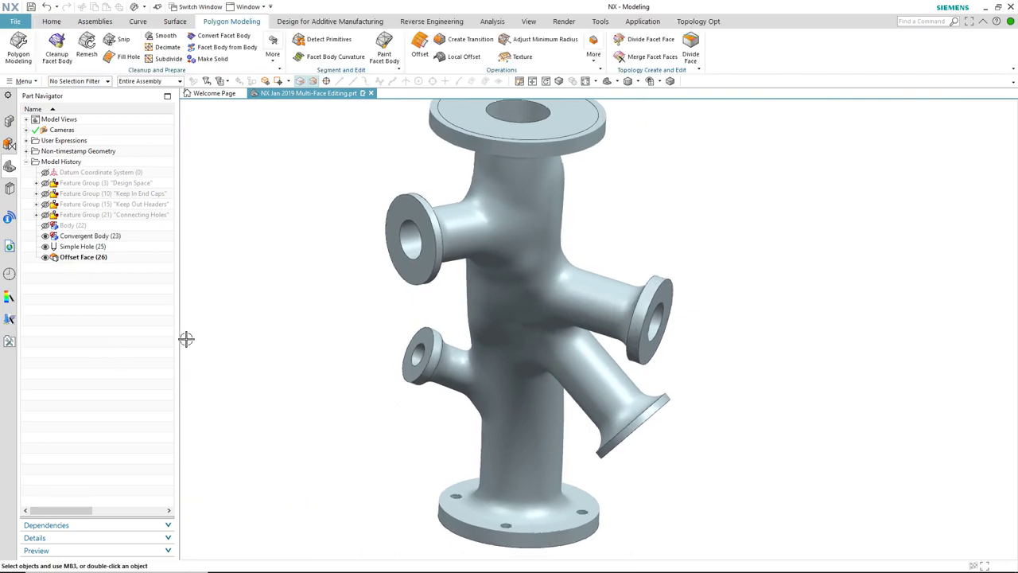
pyautogui.click(89, 237)
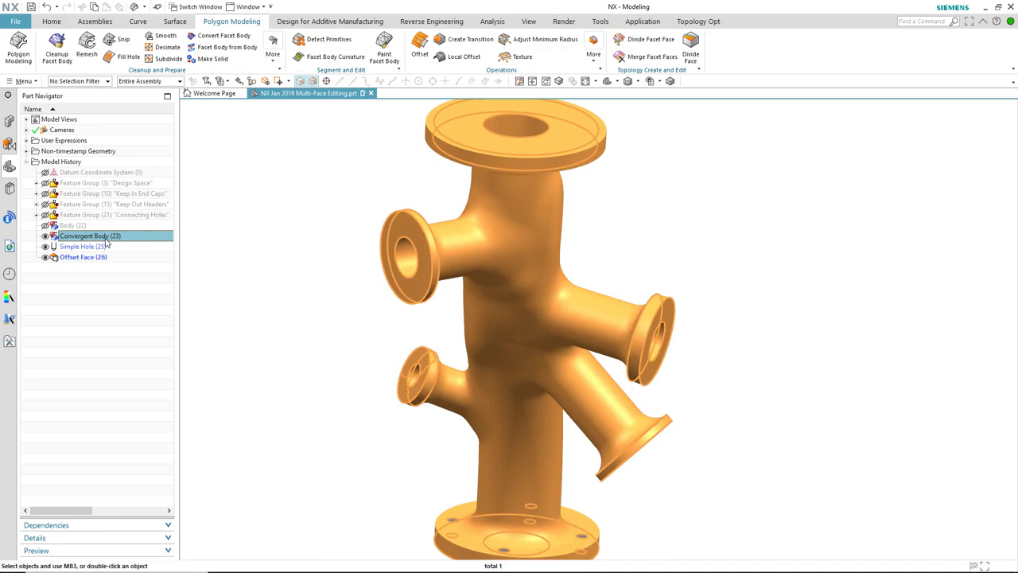
pyautogui.click(80, 247)
pyautogui.click(99, 257)
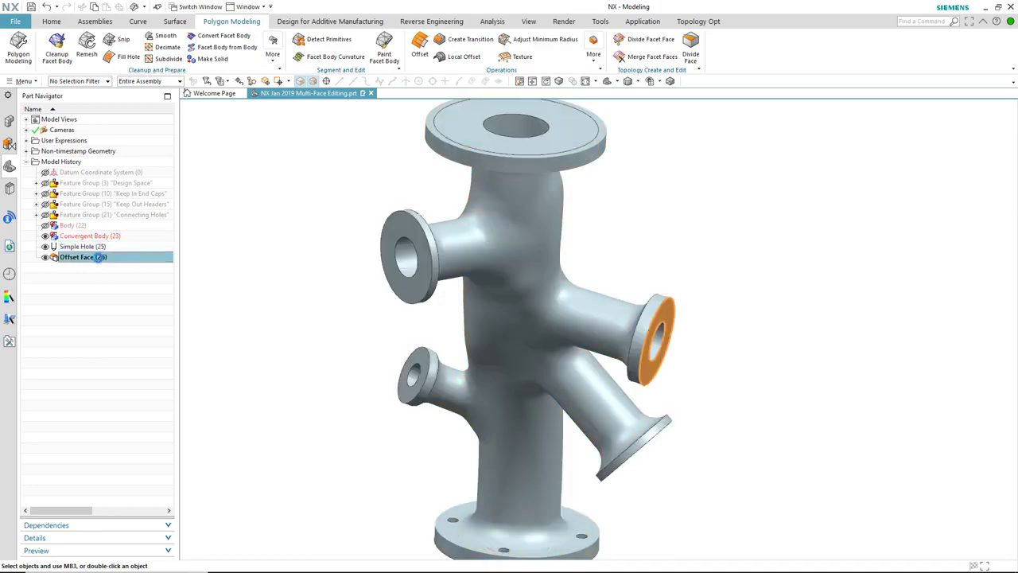
pyautogui.click(102, 333)
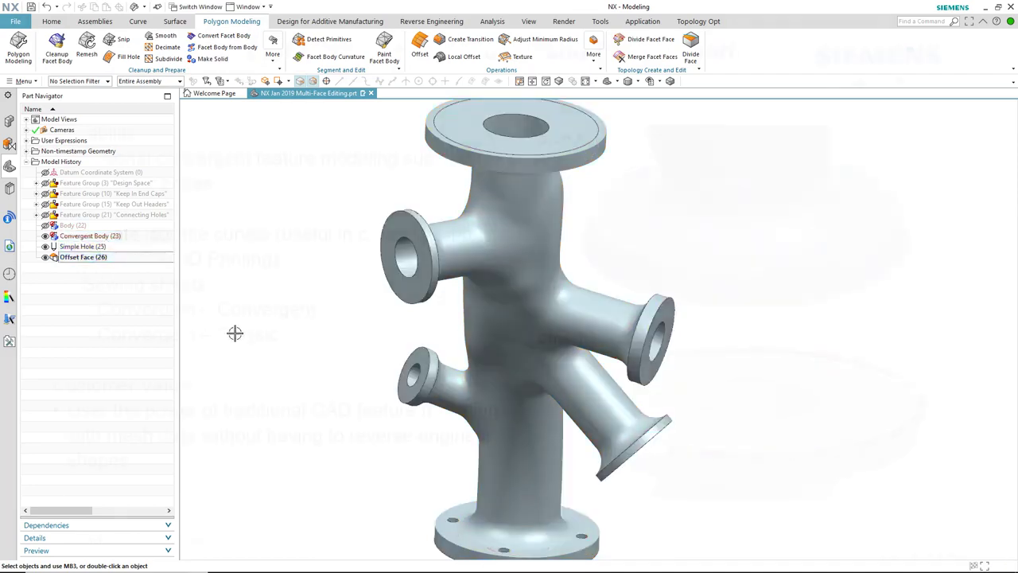